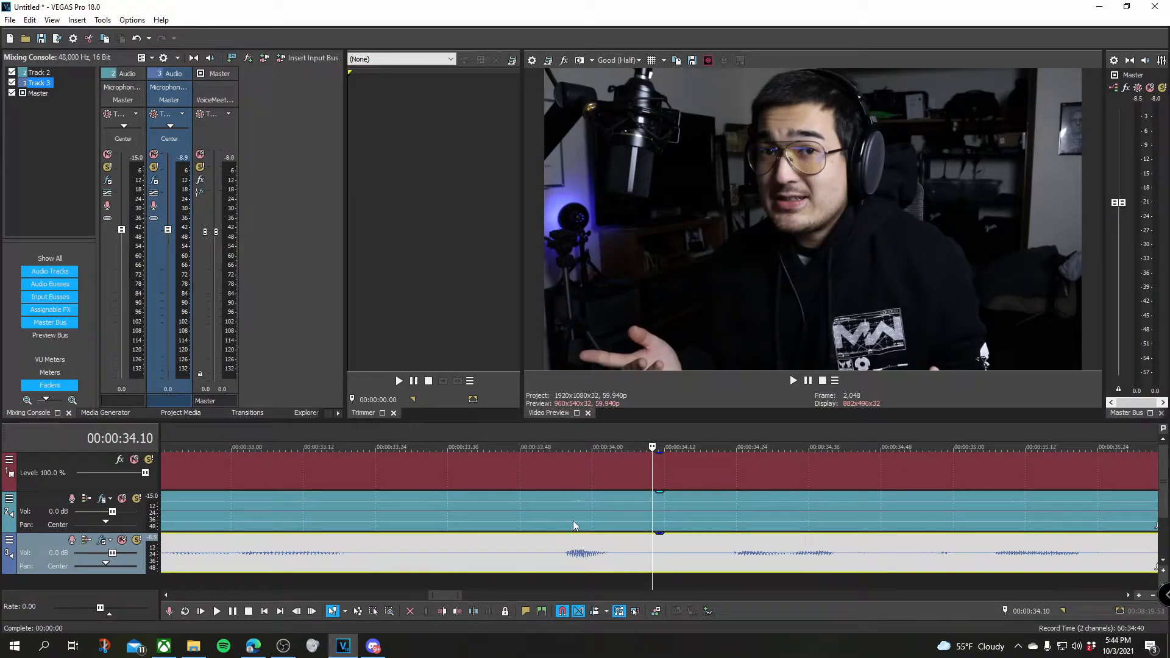
scroll(574, 526, "down", 2)
scroll(604, 526, "down", 2)
scroll(632, 526, "down", 1)
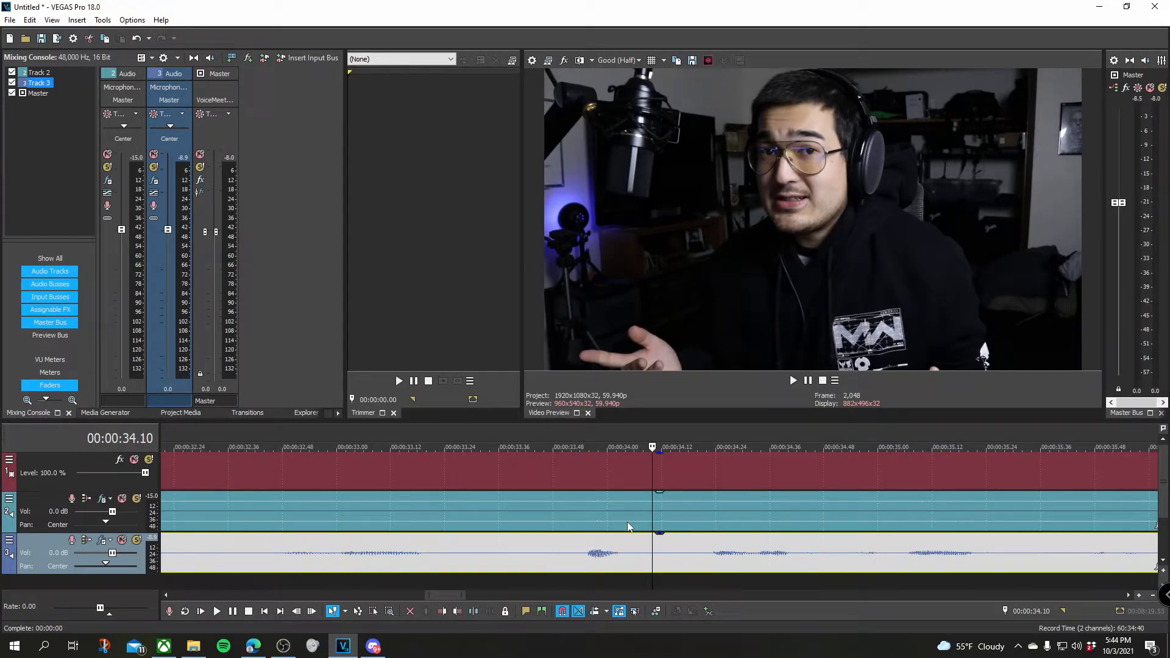
scroll(614, 527, "down", 2)
scroll(604, 527, "down", 3)
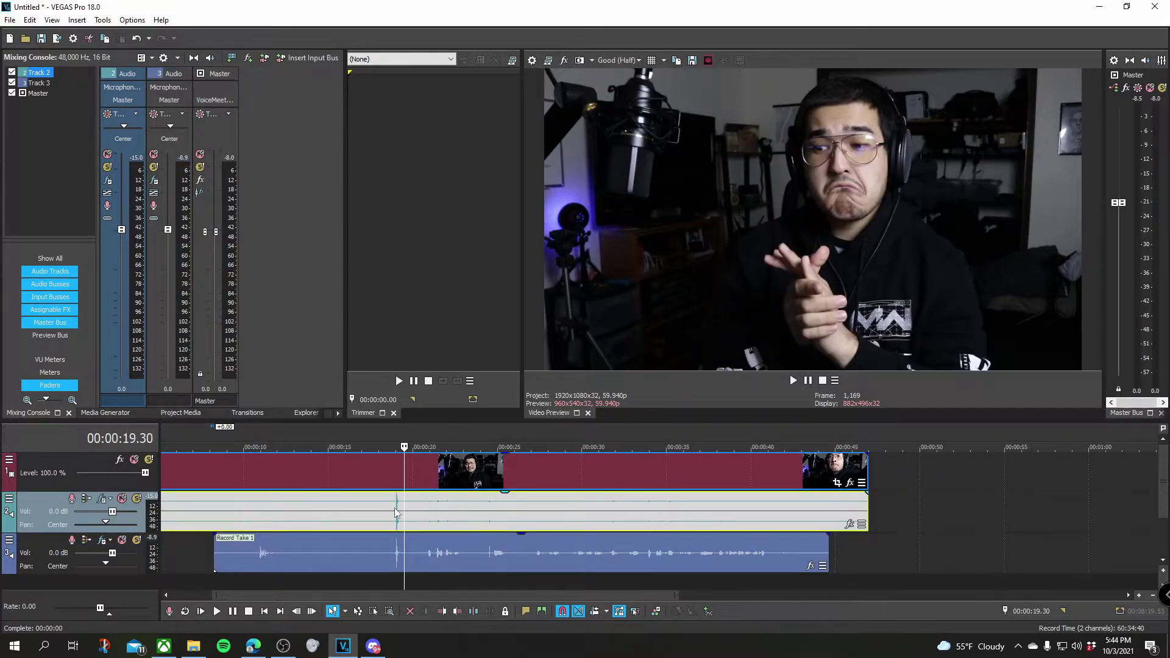
scroll(448, 506, "up", 5)
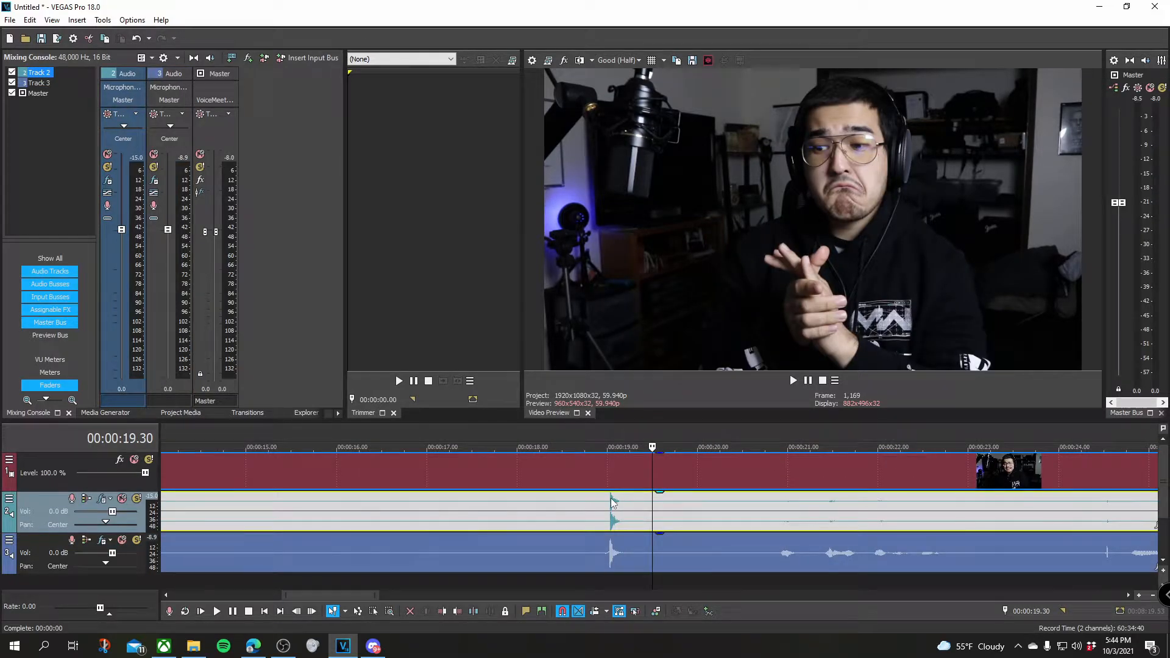
scroll(612, 503, "down", 5)
scroll(641, 512, "down", 2)
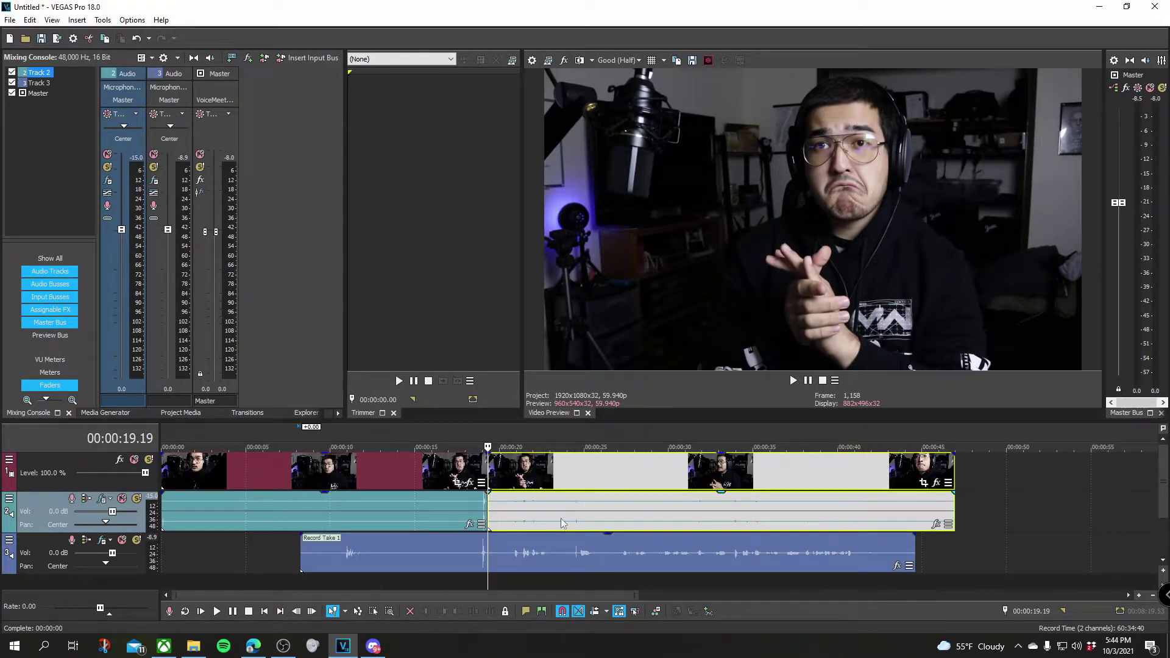
- Normalize the dialogue audio event via its right-click Switches menu so the waveform grows
left_click(660, 519)
right_click(679, 520)
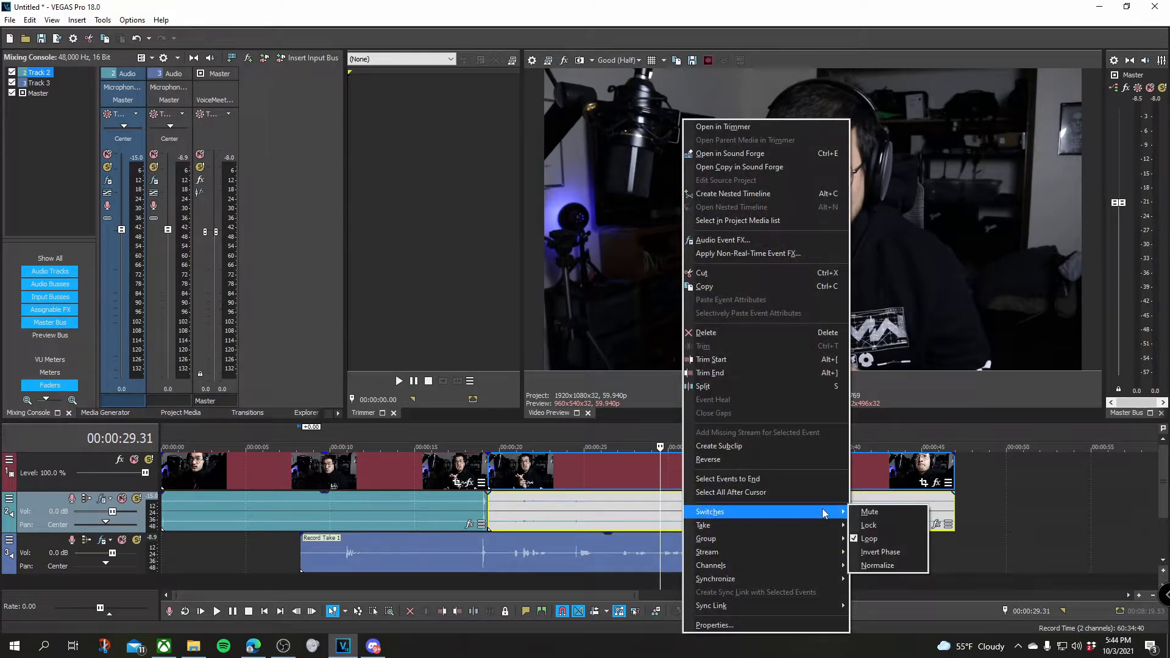
left_click(878, 566)
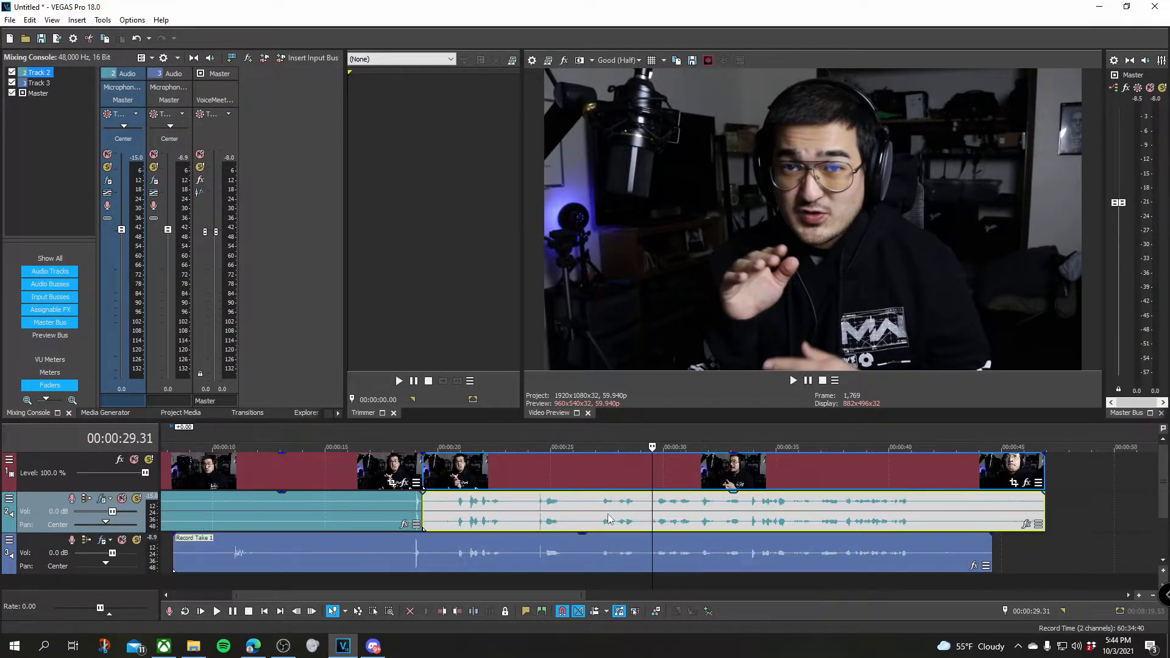
scroll(640, 520, "up", 4)
scroll(682, 526, "down", 2)
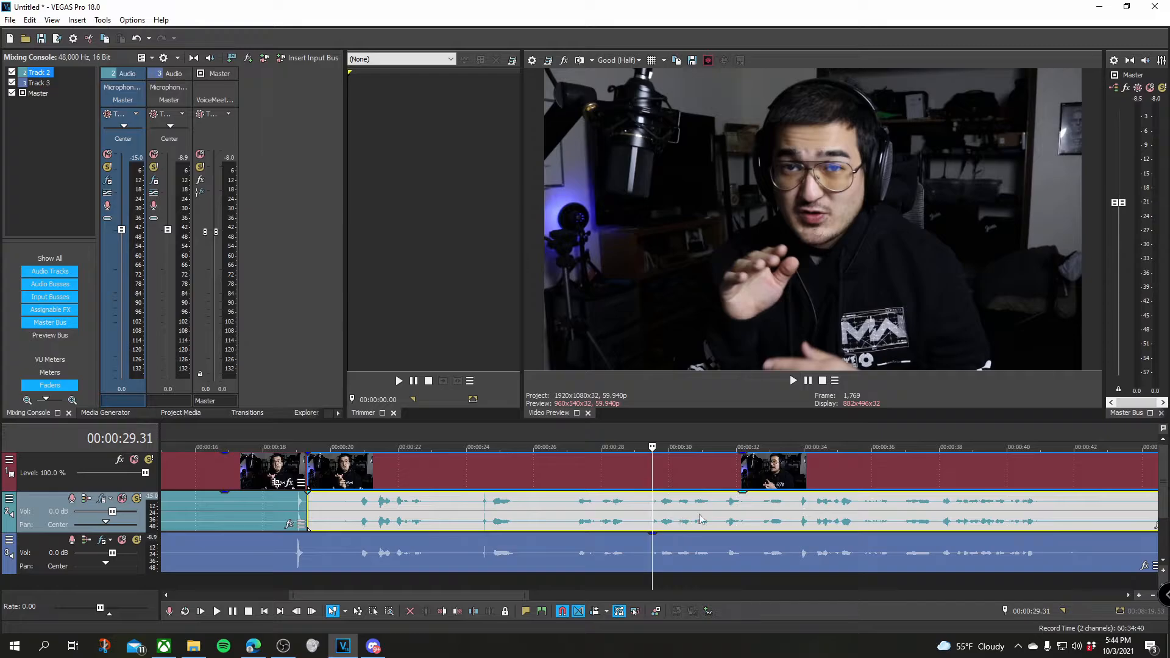
- Drag the event gain line to about -2.8 dB, trying -0.5 dB along the way, and play back
mouse_move(748, 498)
left_click_drag(748, 499, 750, 504)
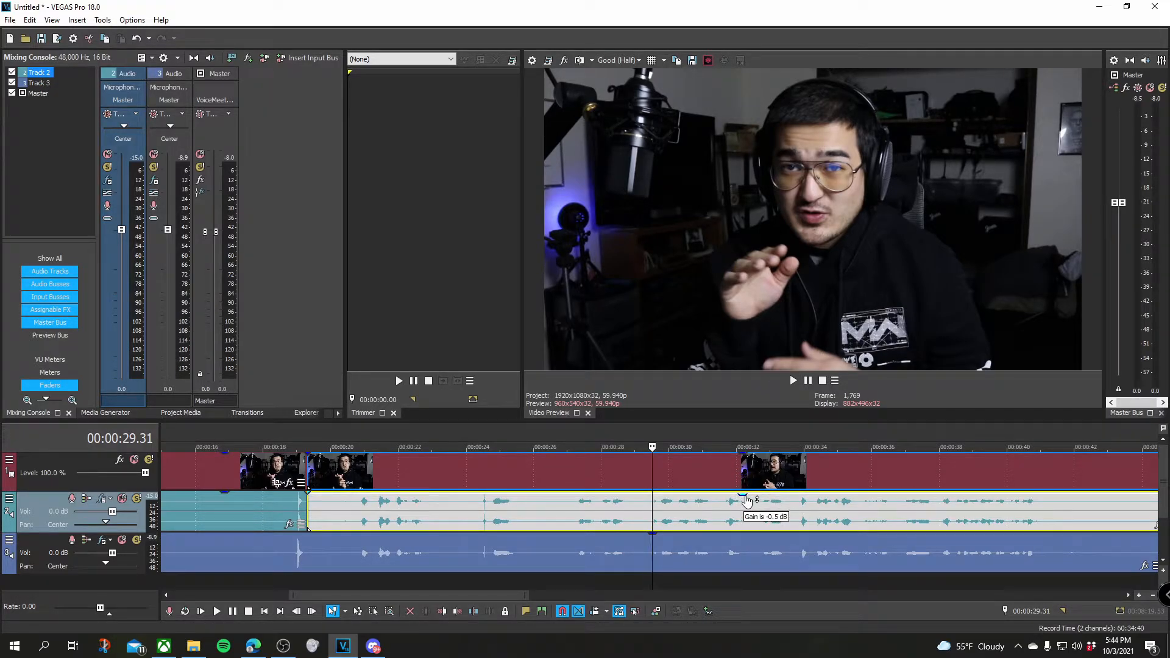
left_click_drag(750, 504, 748, 509)
key("space")
key("space")
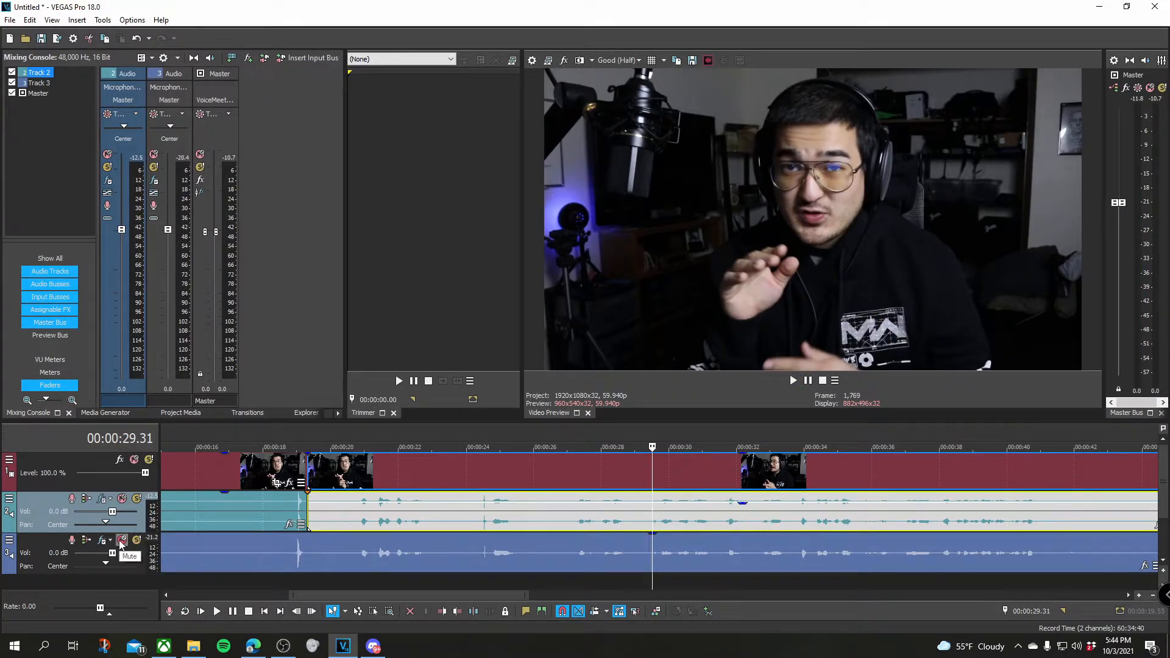
left_click_drag(748, 506, 748, 501)
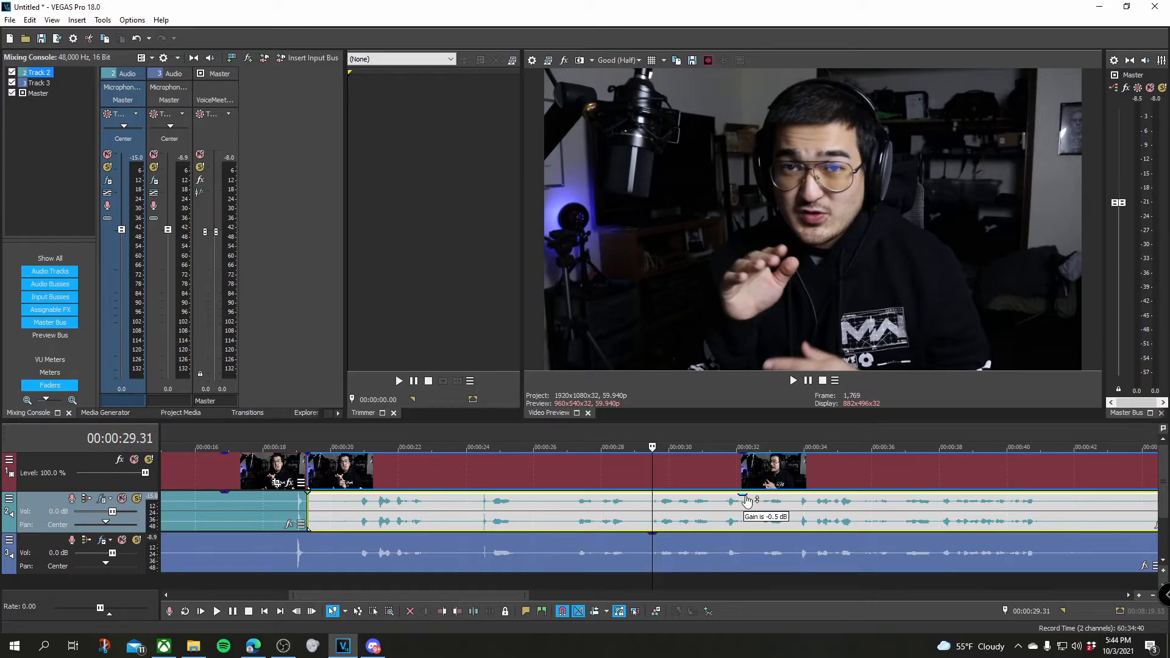
left_click_drag(748, 502, 748, 508)
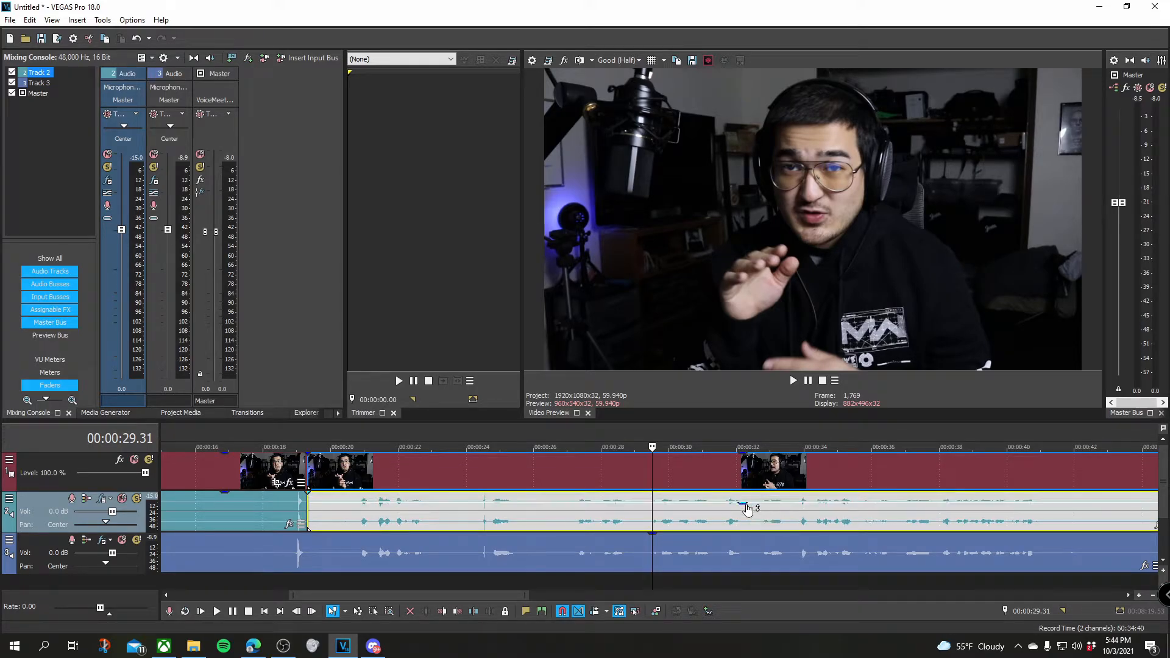
key("space")
key("space")
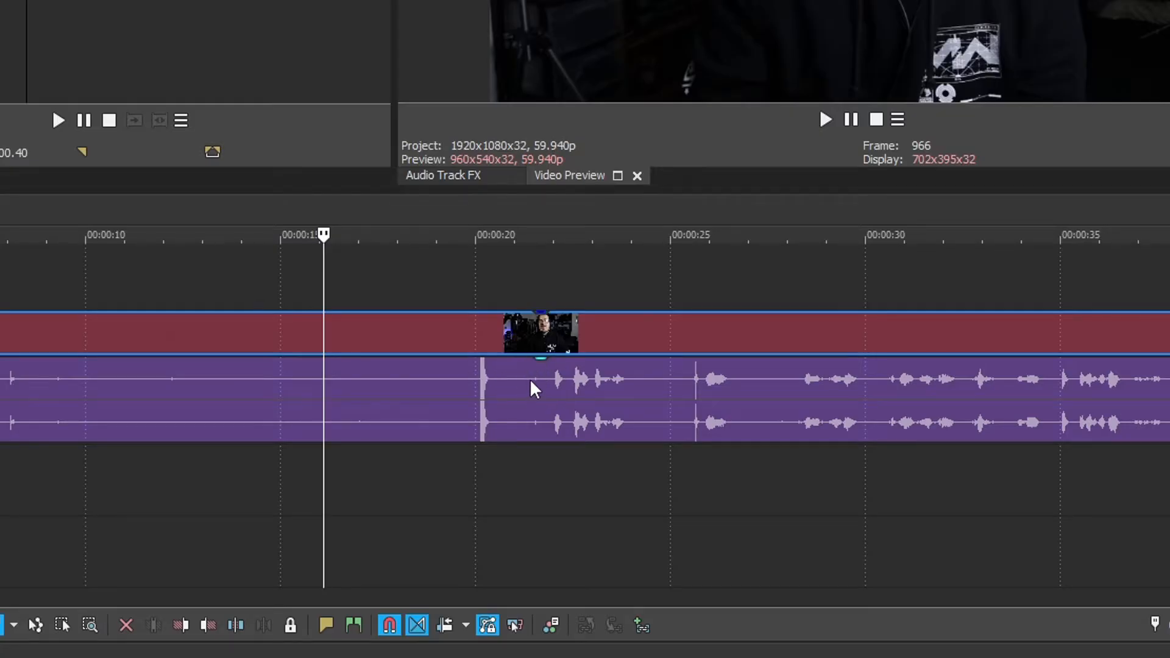
- Split audio and video where talking starts and delete the silent opening before the cut
left_click(534, 391)
key("s")
left_click(447, 339)
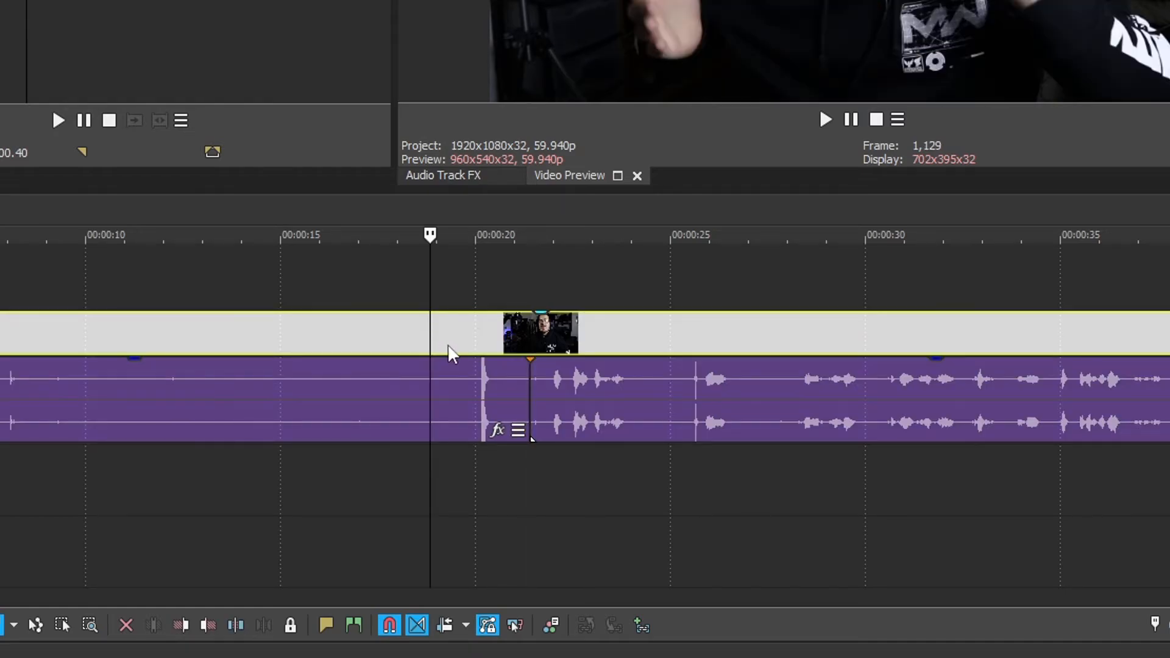
key("s")
key("d")
left_click(583, 384)
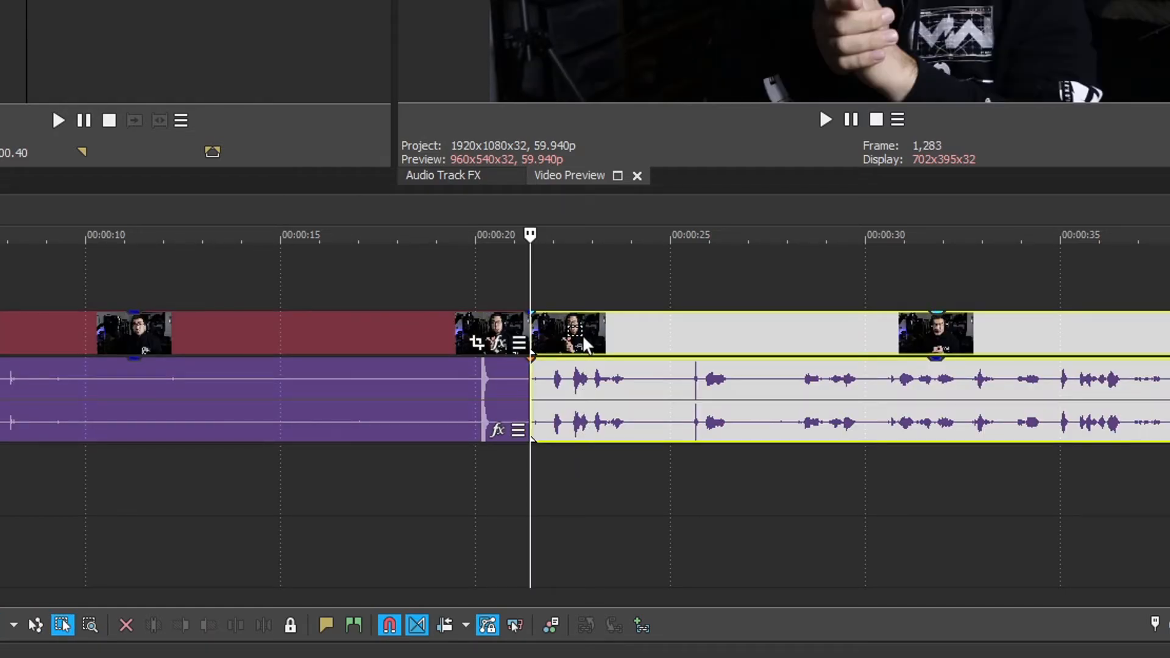
key("d")
left_click(448, 420)
key("d")
left_click_drag(439, 440, 393, 321)
key("Delete")
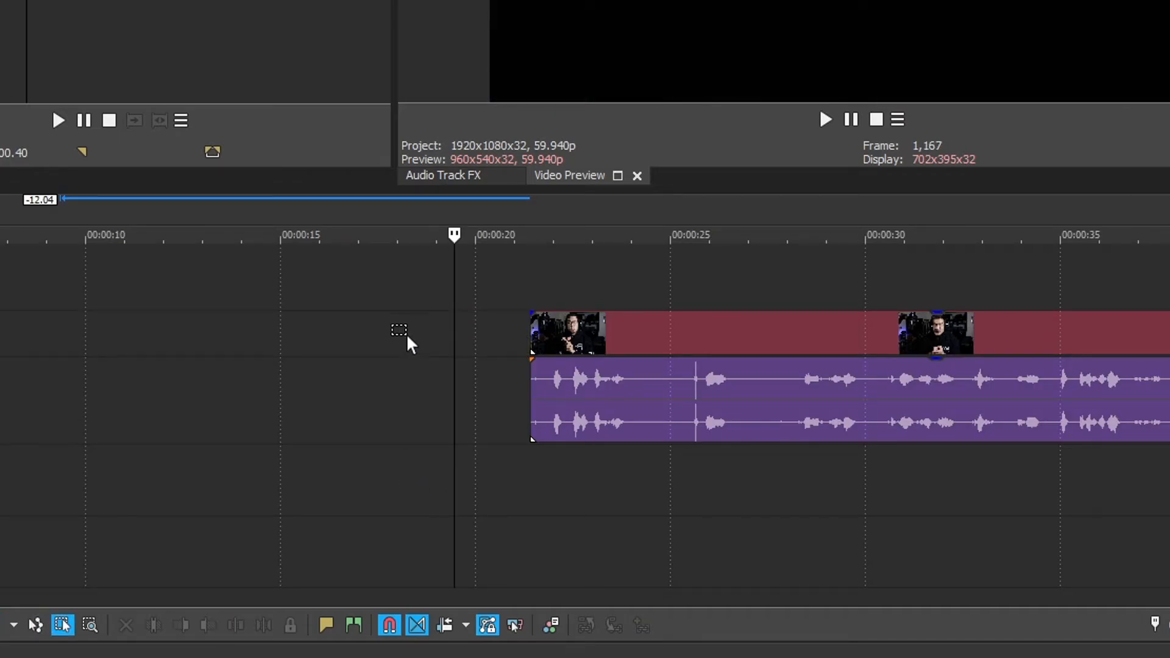
key("d")
key("d")
key("d")
key("d")
key("d")
- Split near 00:00:24, extend the first clip, and trim and slide the next clip to close the gap
left_click(636, 402)
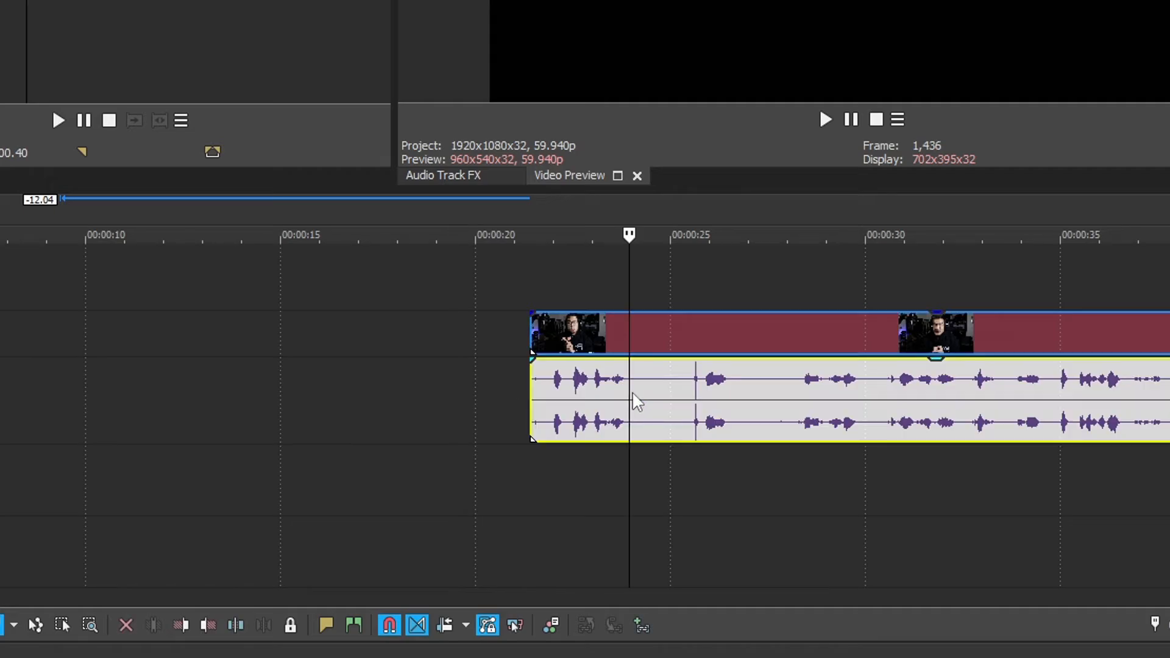
key("s")
left_click_drag(636, 395, 759, 395)
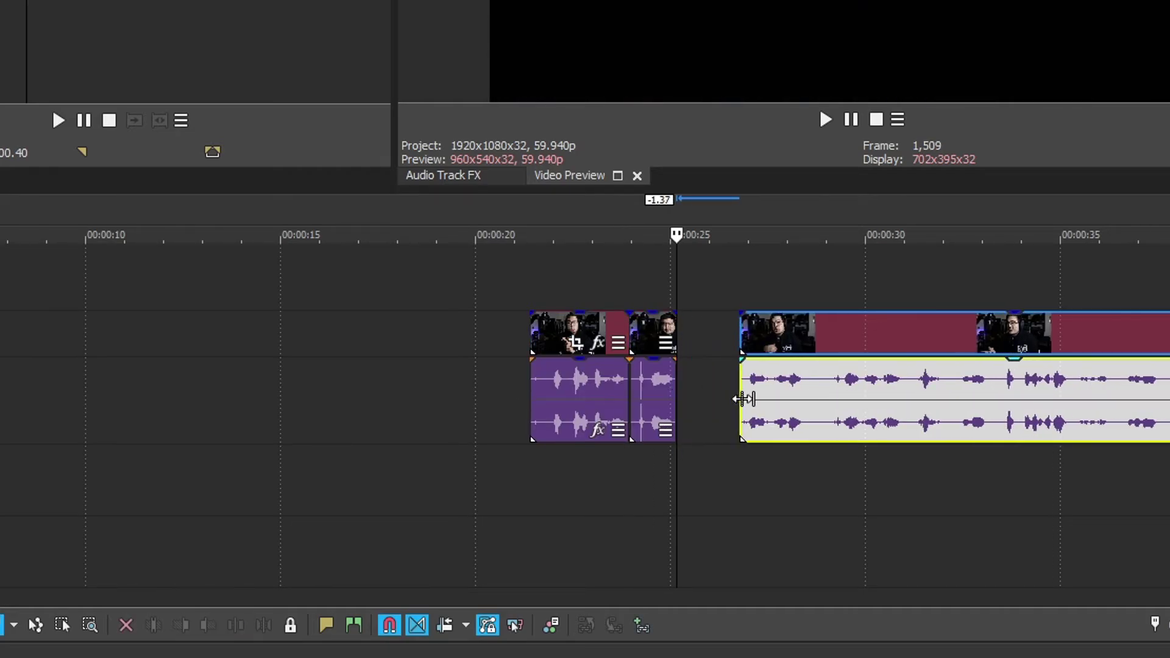
left_click(446, 624)
left_click_drag(778, 395, 743, 402)
left_click(745, 402)
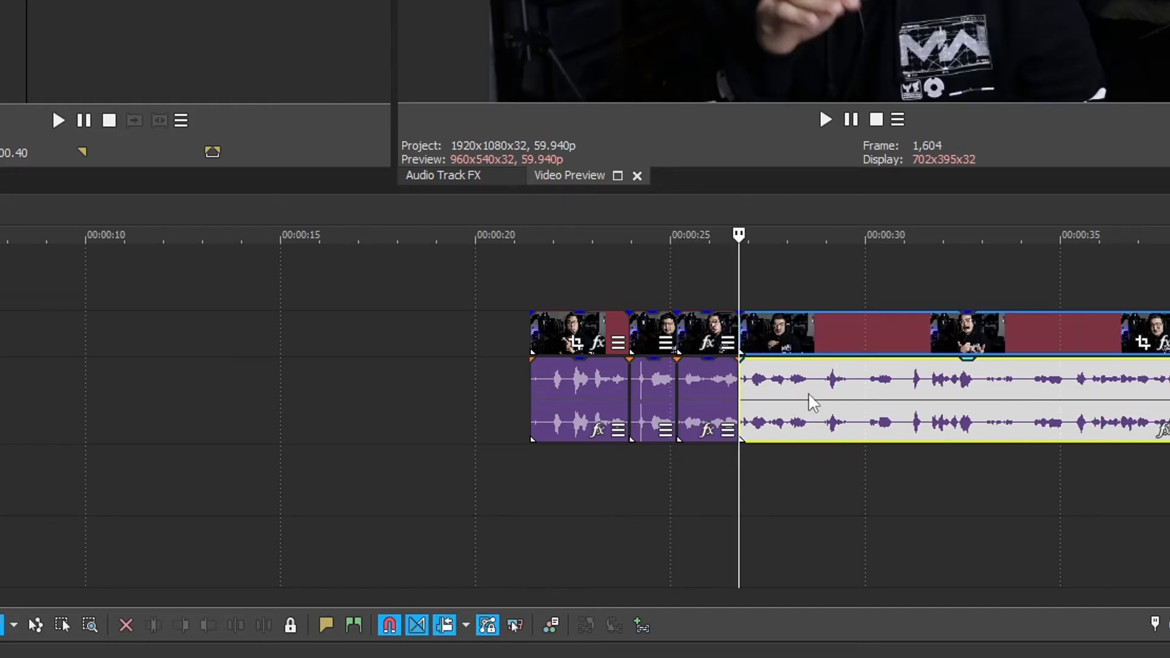
left_click(847, 403)
mouse_move(743, 394)
left_mouse_down()
mouse_move(864, 391)
mouse_move(851, 391)
left_mouse_up()
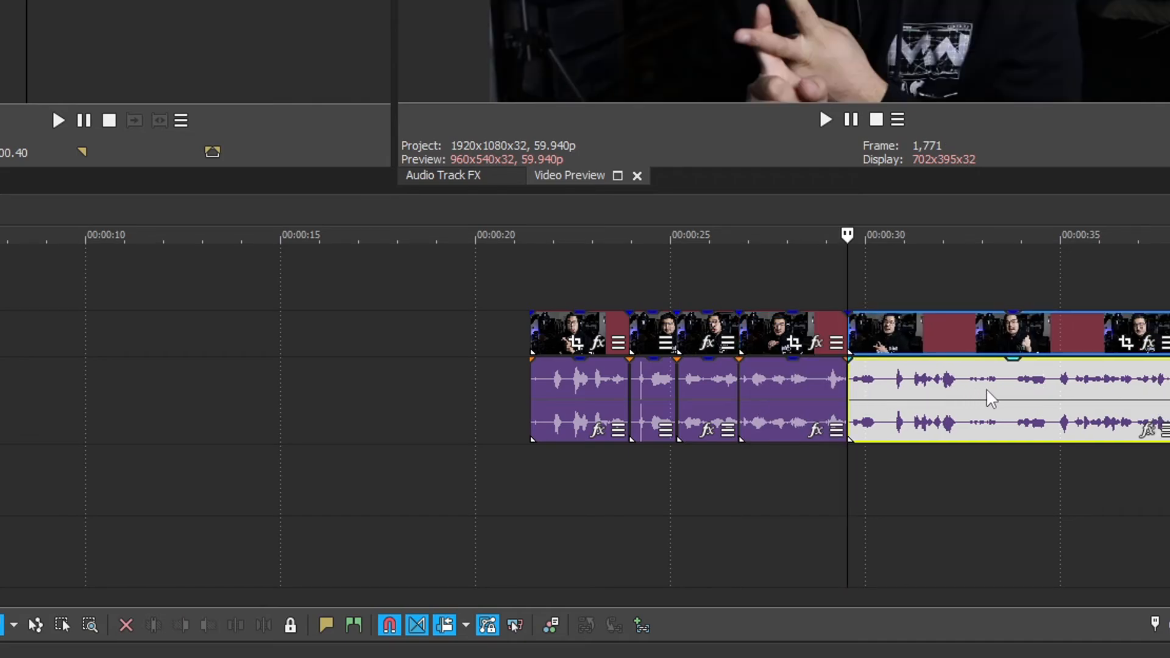
- Split near 00:00:30, butt the remaining clip against the previous one, nudge all later, and play back
left_click(958, 394)
key("s")
mouse_move(962, 393)
left_mouse_down()
mouse_move(1077, 407)
mouse_move(1121, 385)
left_mouse_up()
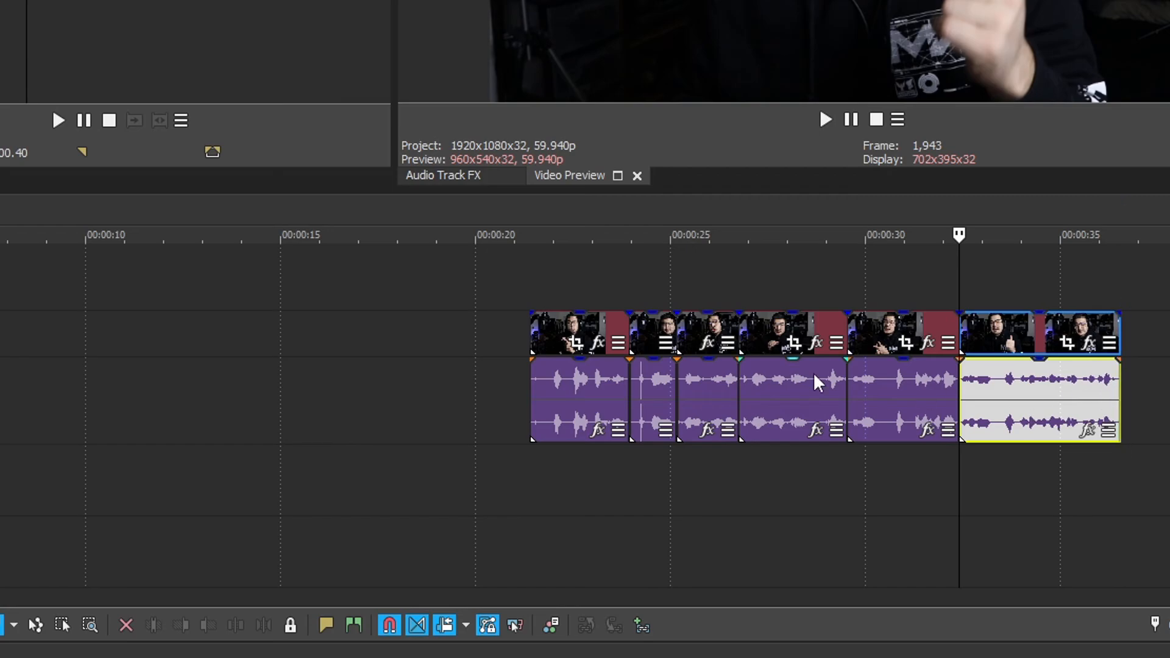
mouse_move(537, 333)
left_mouse_down()
mouse_move(551, 340)
mouse_move(538, 341)
left_mouse_up()
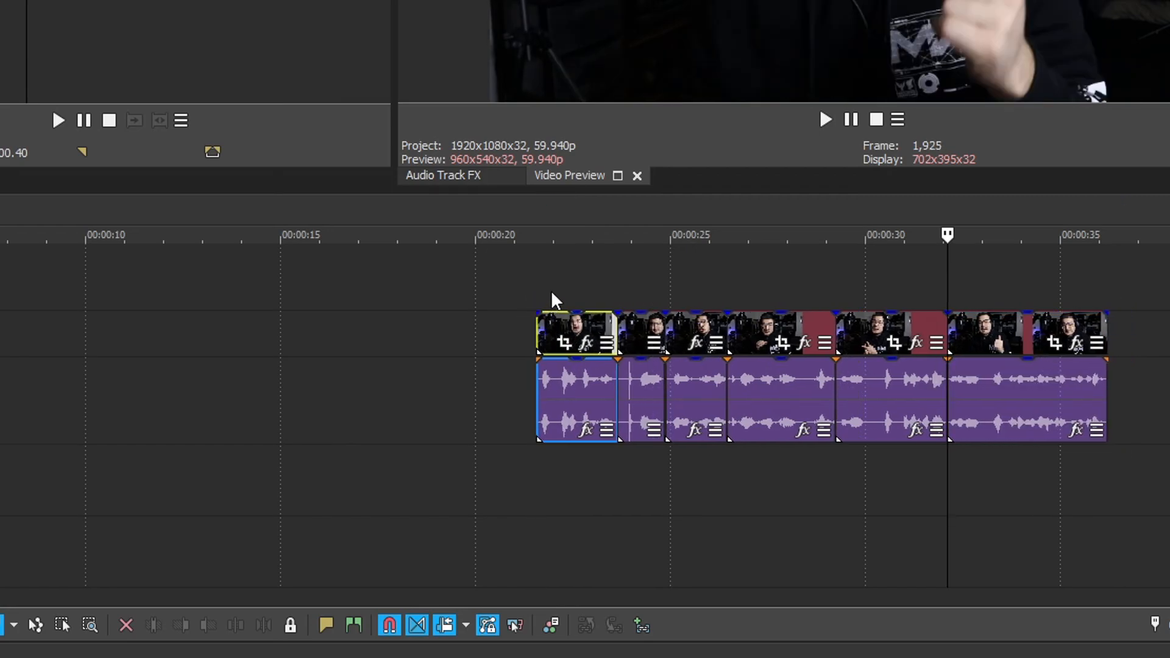
key("space")
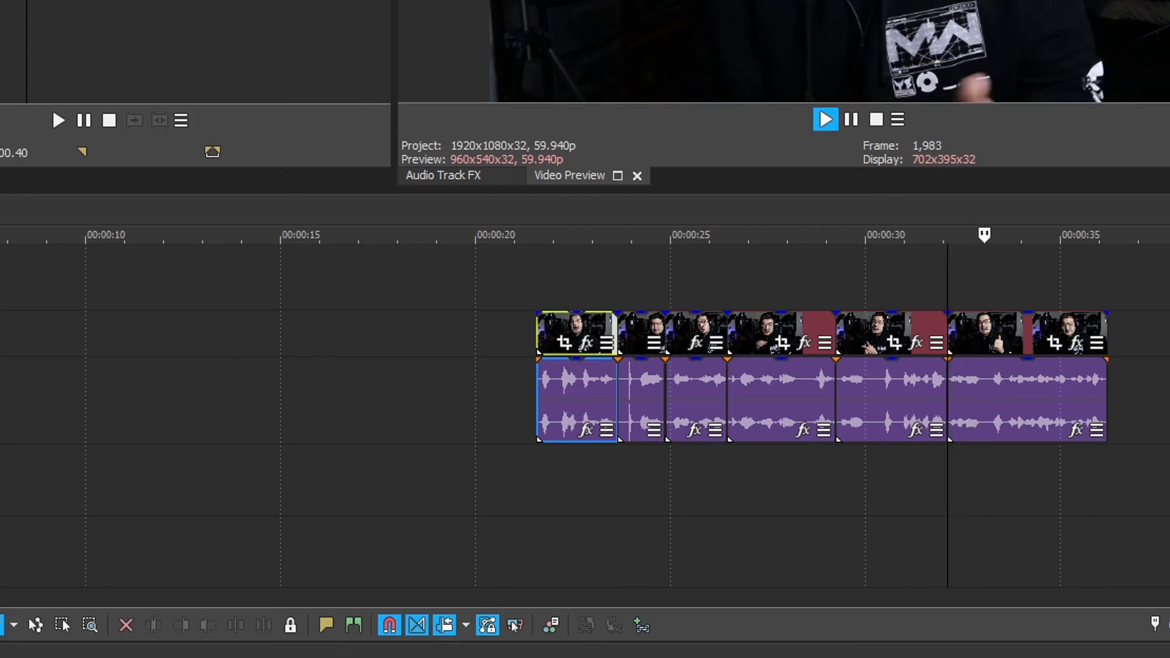